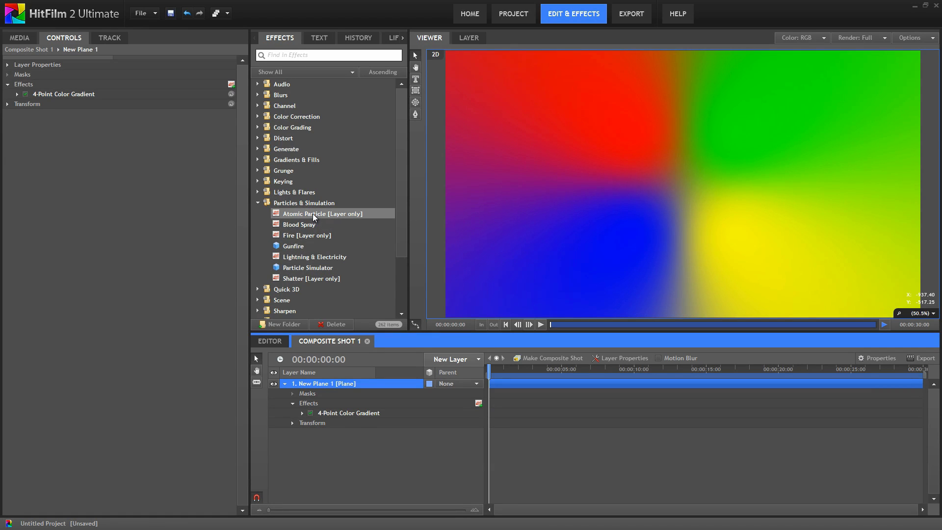
Step: Apply Atomic Particle to the gradient plane and expose its Number of Particles (500 × 500 × 1)
drag(313, 214, 323, 418)
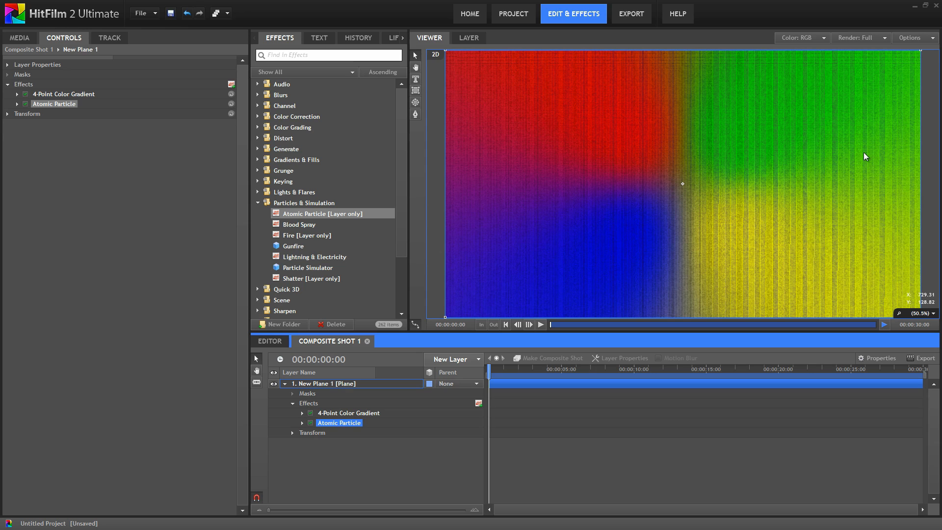
click(17, 104)
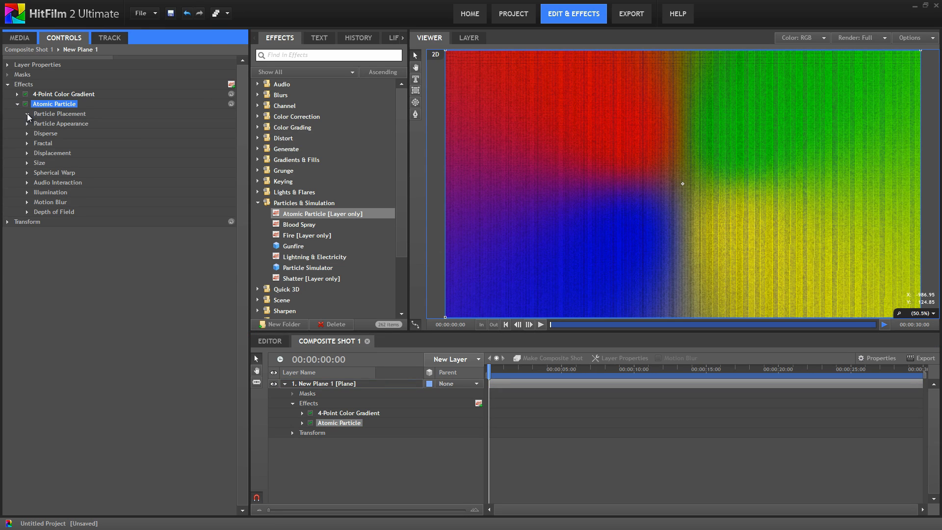
click(27, 114)
click(37, 134)
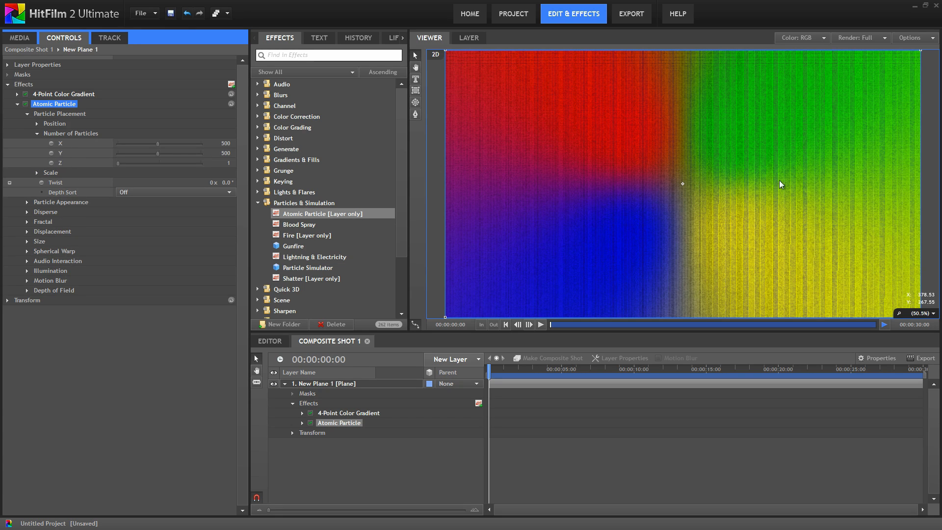
Step: Reduce the particle counts to X 93 and Y 62, then toggle the effect off and on to compare
drag(118, 144, 125, 143)
click(122, 153)
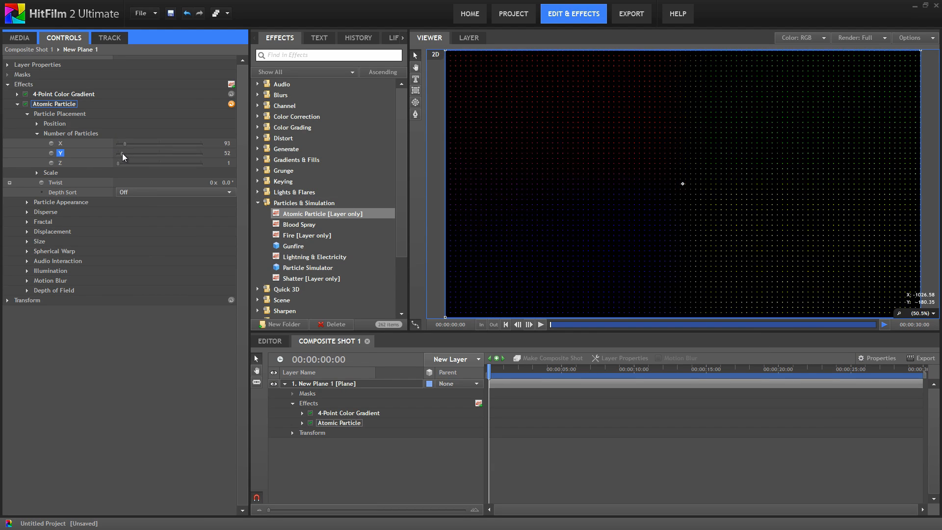
scroll(122, 153, up, 1)
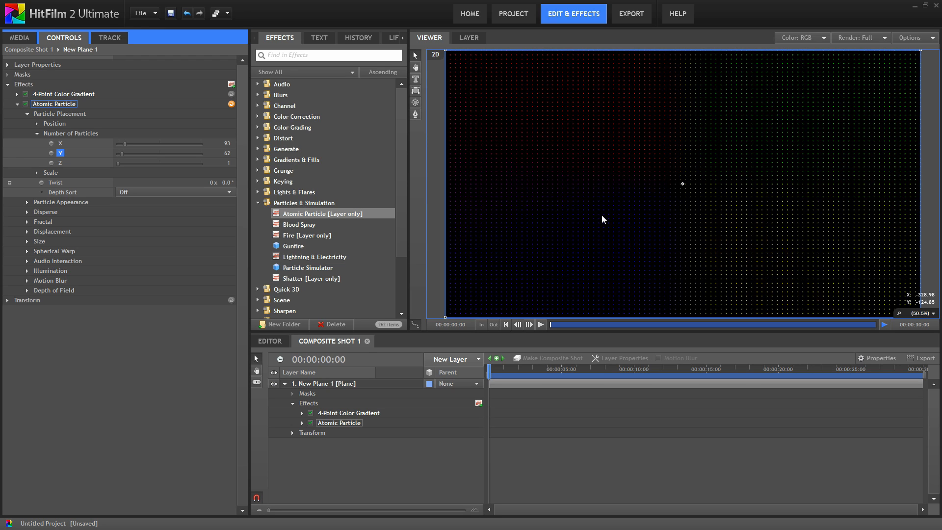
click(311, 422)
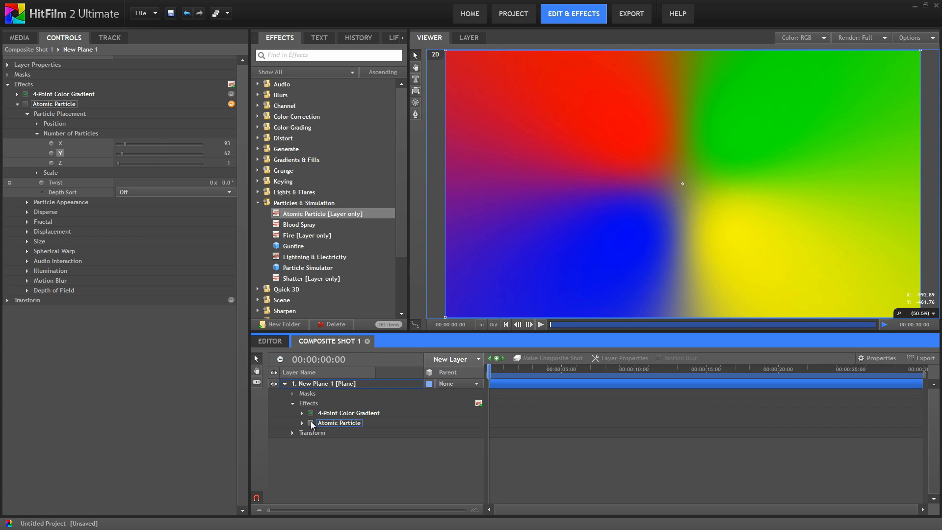
click(311, 422)
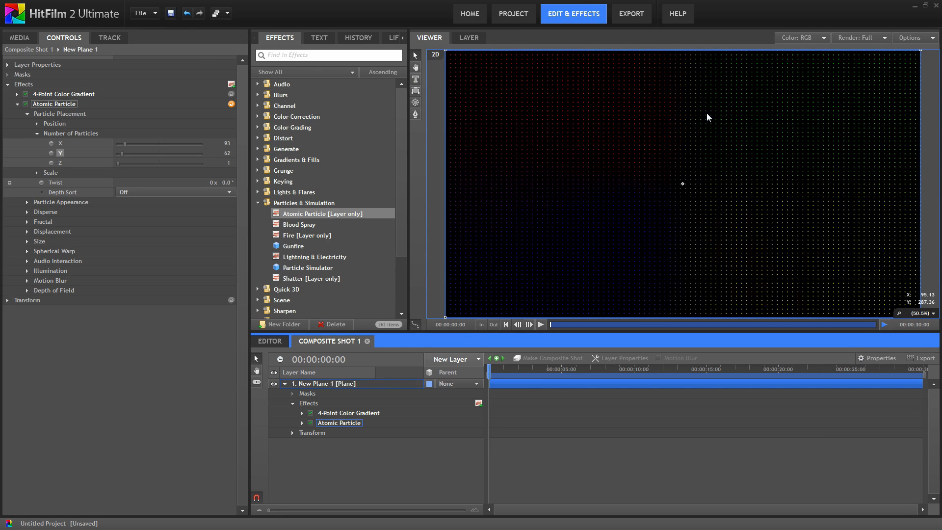
Step: Set particle Size to 21.98, try Size Random 0.68, then zero Size and Opacity Random
click(26, 202)
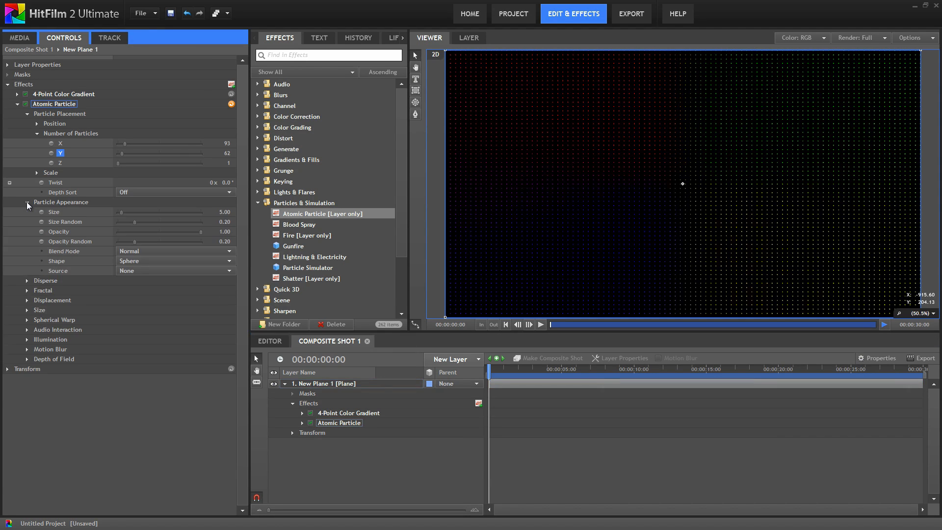
drag(222, 213, 230, 213)
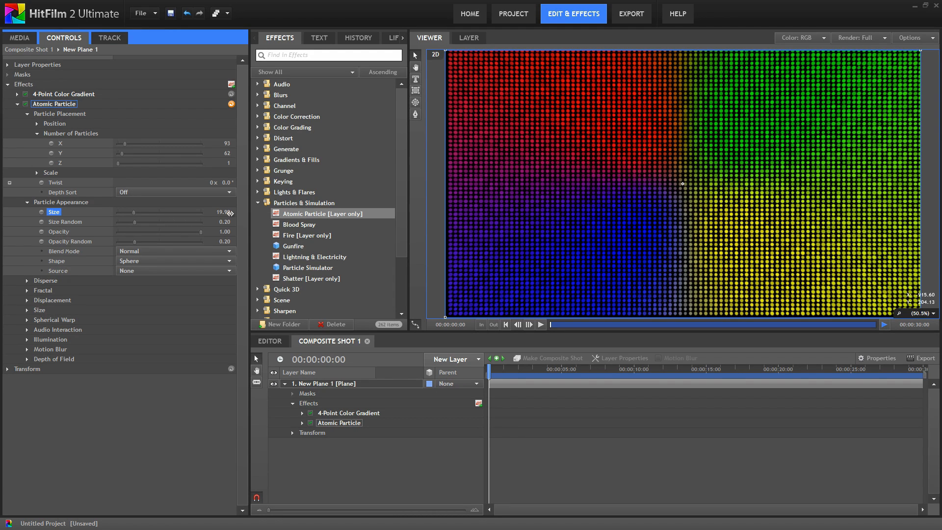
drag(231, 213, 226, 213)
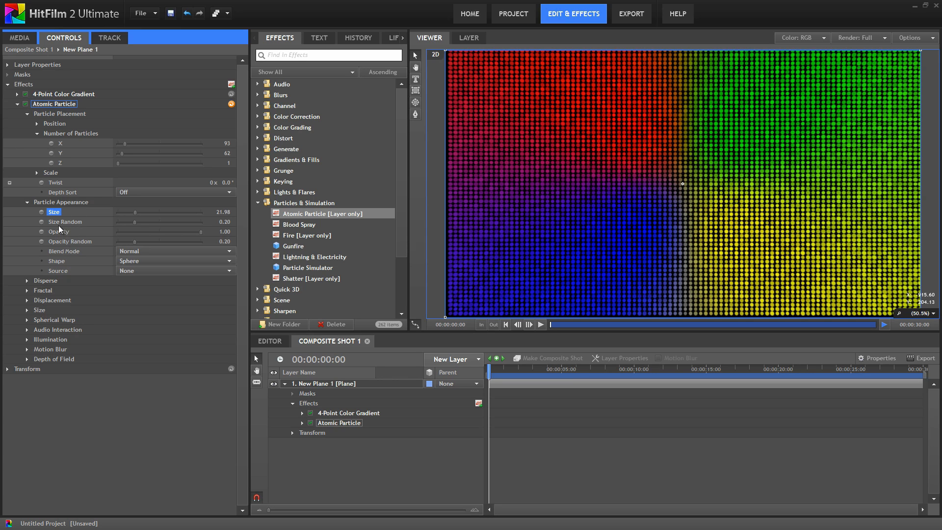
drag(134, 222, 107, 242)
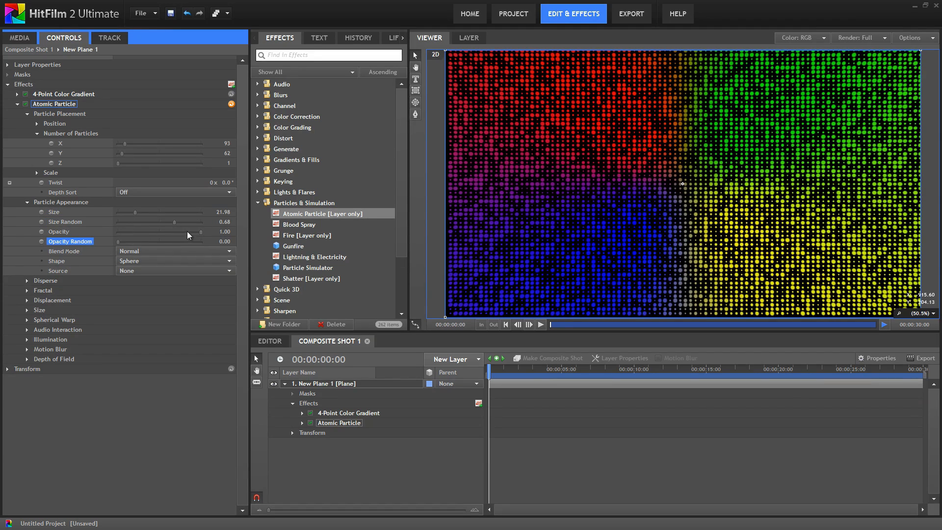
drag(174, 222, 118, 216)
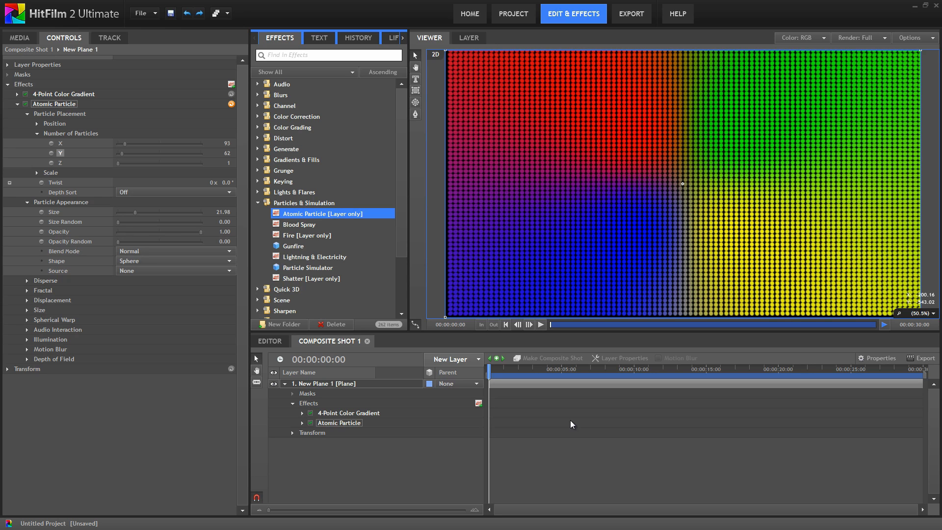
Step: In the Fractal group, raise Displace Strength to 286.72 with Disperse Strength at 0
click(27, 114)
click(27, 124)
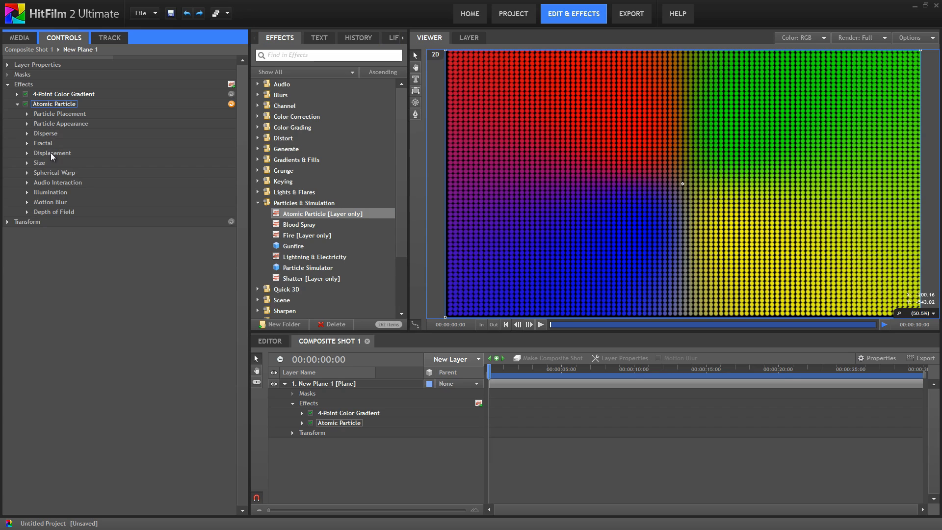
click(27, 144)
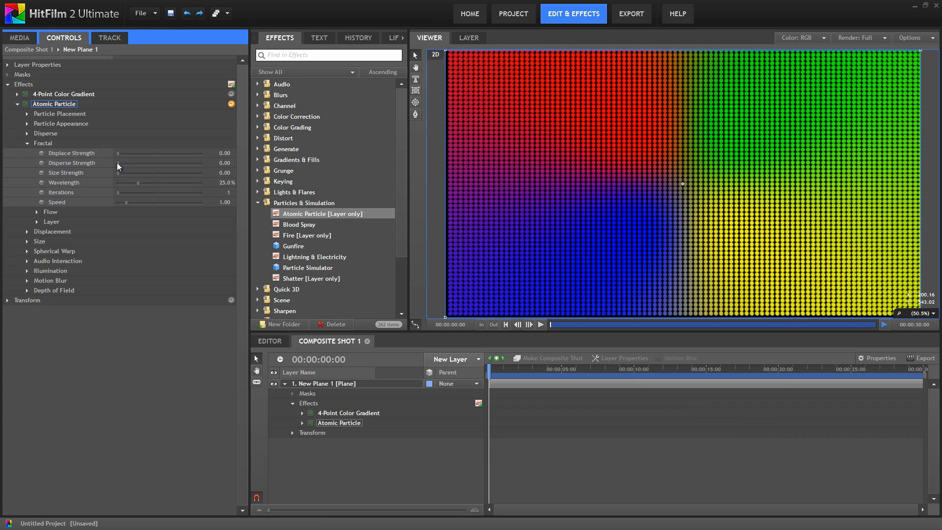
drag(118, 163, 99, 160)
drag(118, 152, 140, 156)
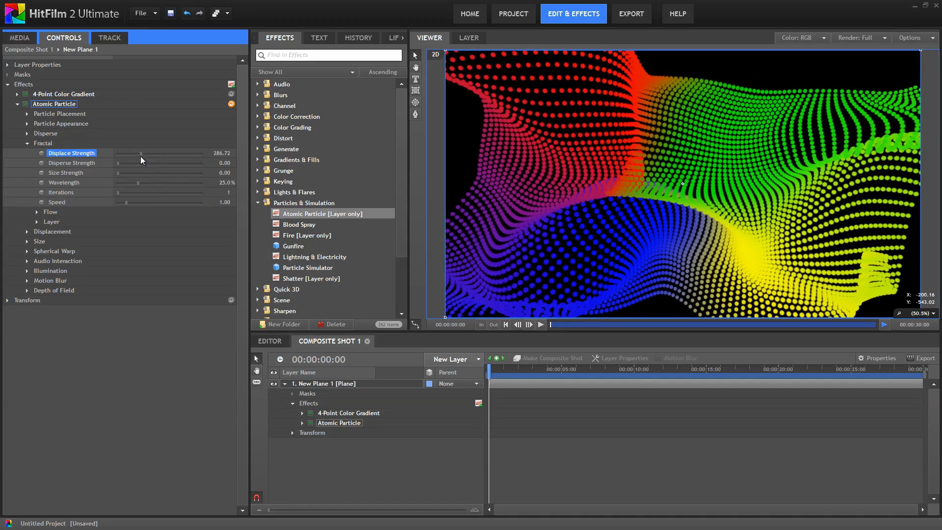
Step: Preview the particle animation and lower the Fractal Speed to 0
click(542, 324)
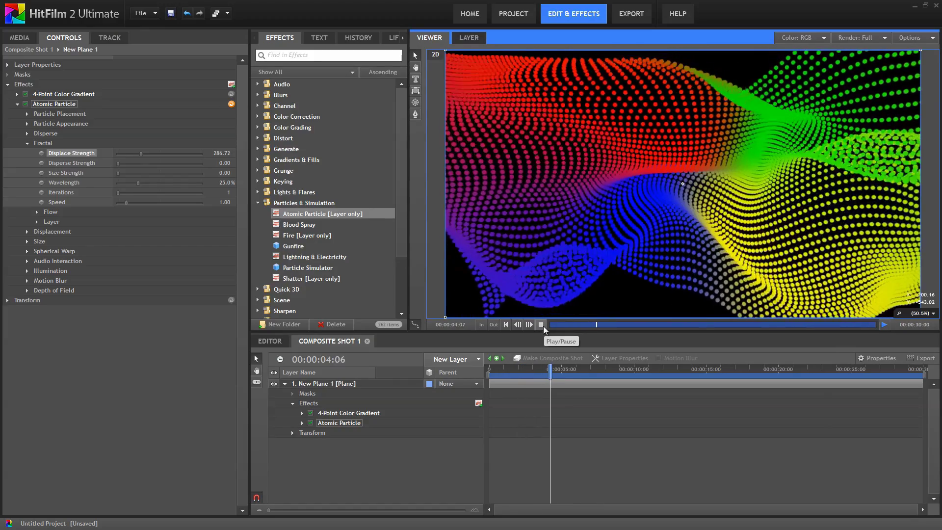
click(541, 325)
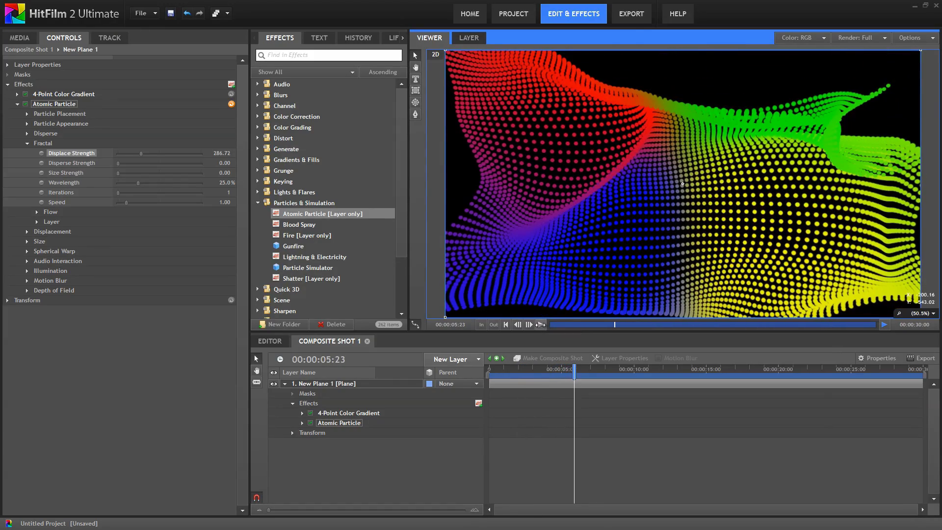
drag(535, 369, 489, 369)
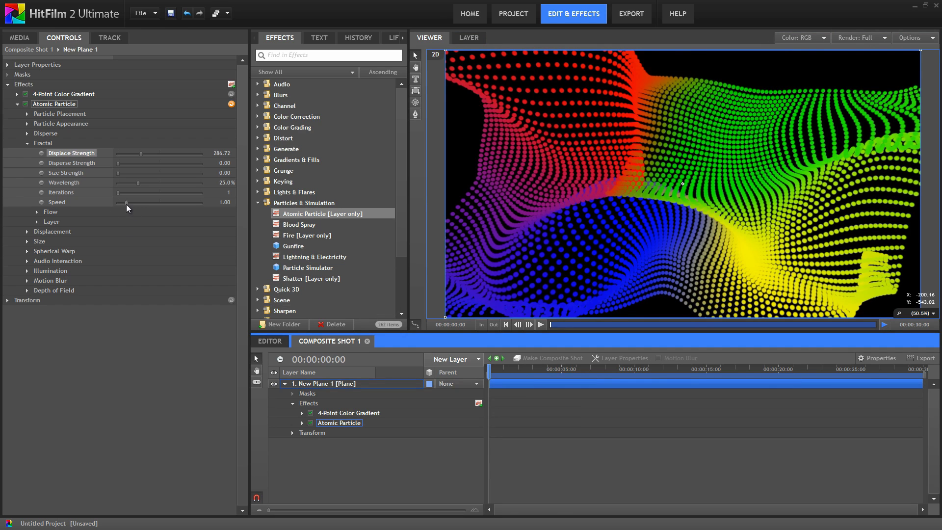
drag(126, 202, 117, 202)
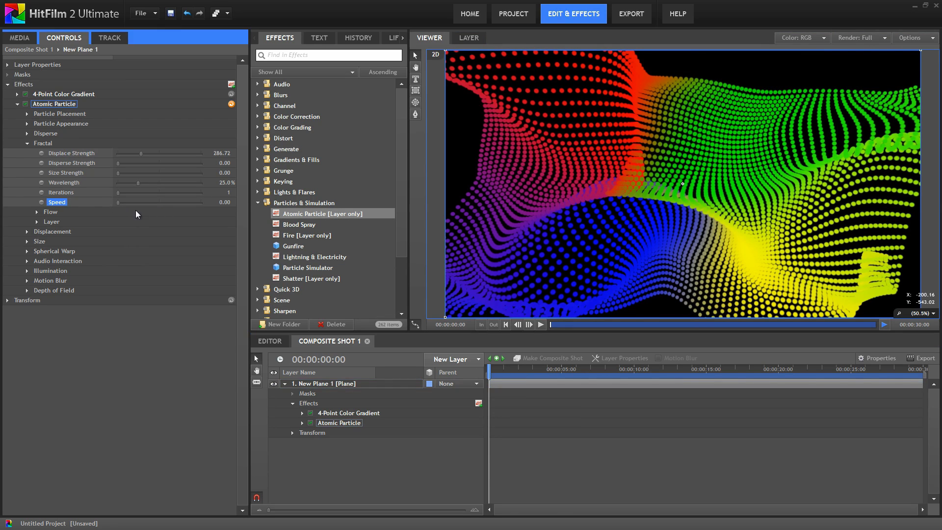
click(541, 325)
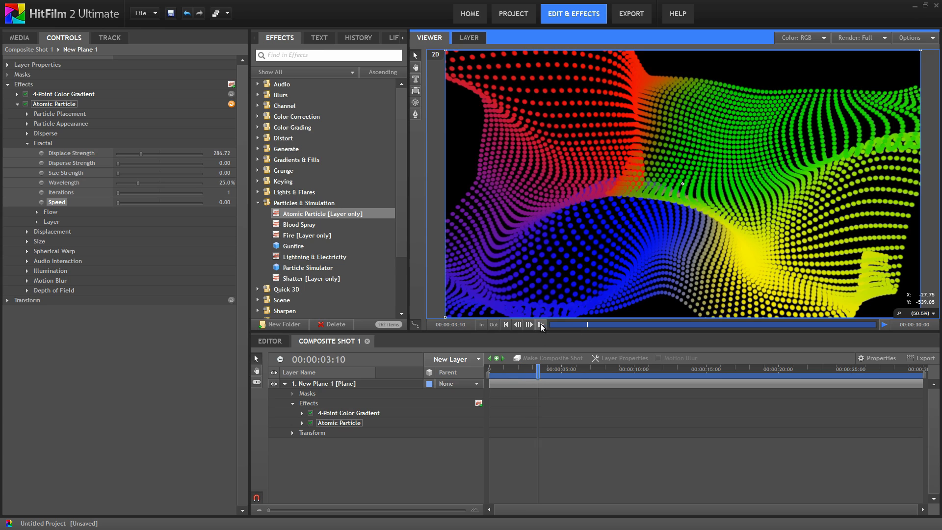
click(536, 378)
key(Home)
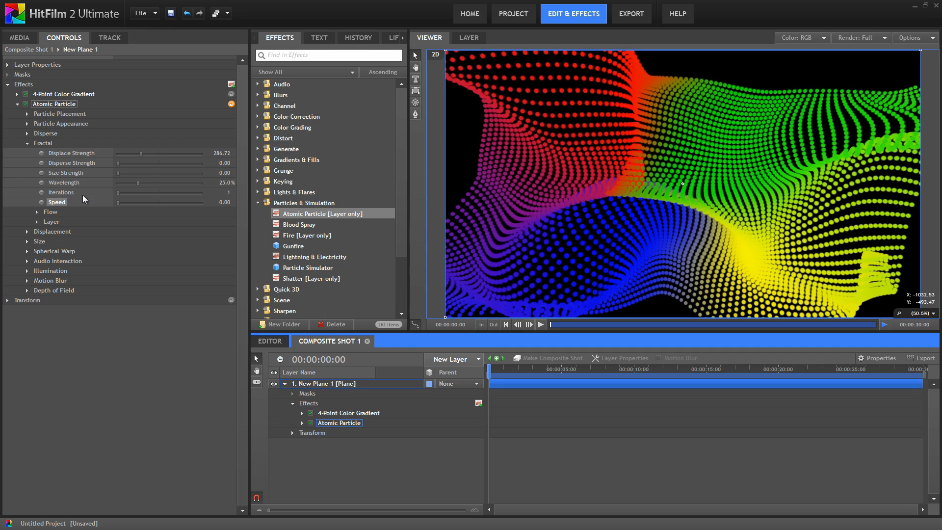
Step: Add a New Point layer and set it to 3D Plane
click(450, 359)
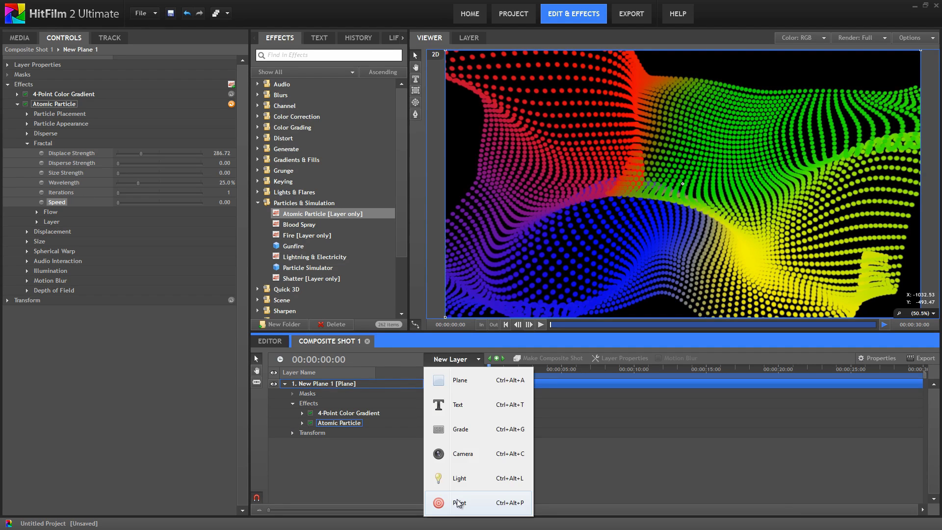
click(454, 499)
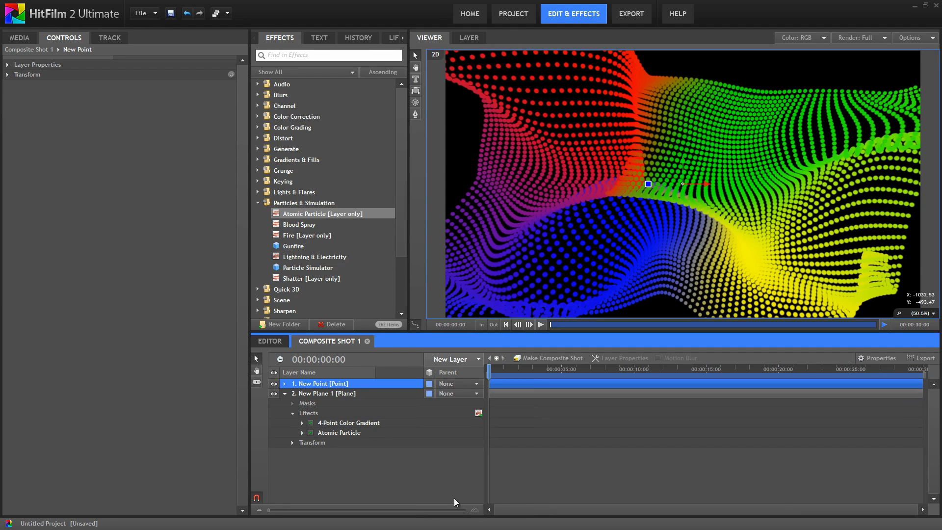
click(430, 384)
click(432, 407)
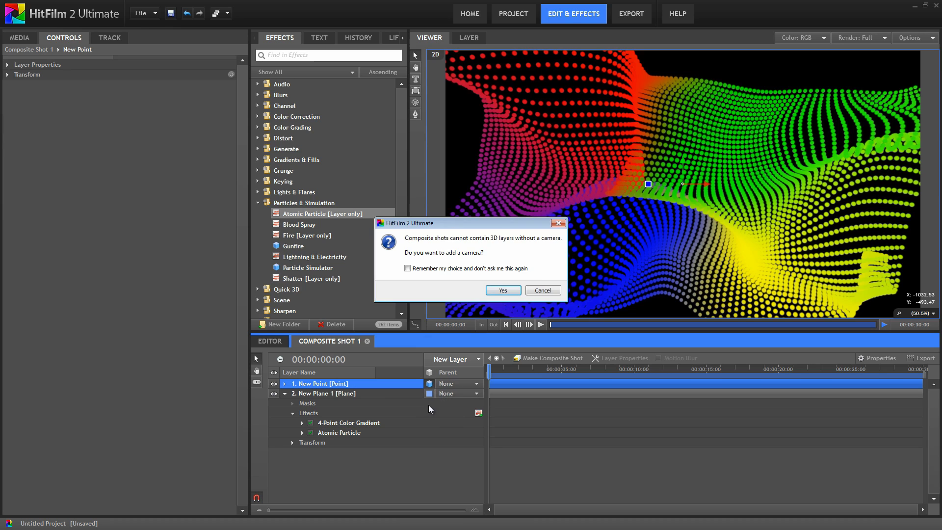
Step: Add a camera and set Atomic Particle's Position Transform From to 2. New Point
click(504, 290)
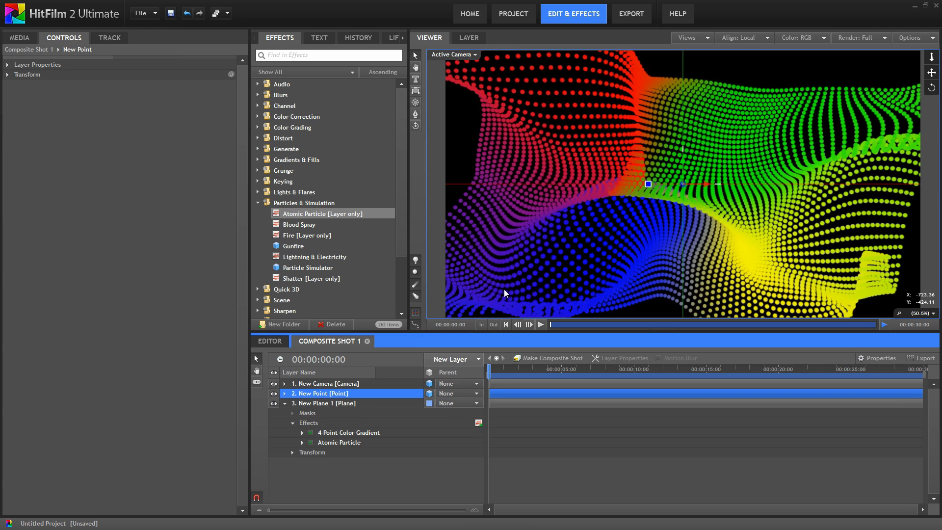
click(345, 442)
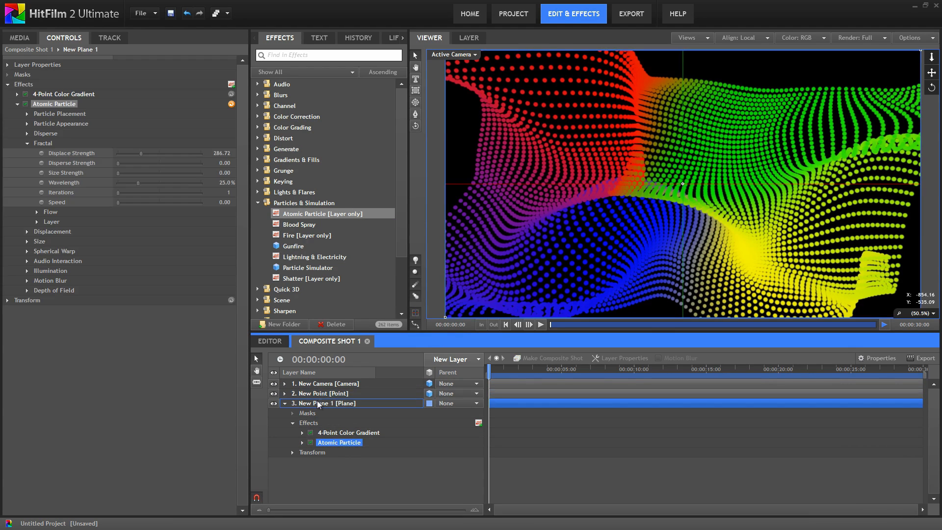
click(28, 114)
click(37, 124)
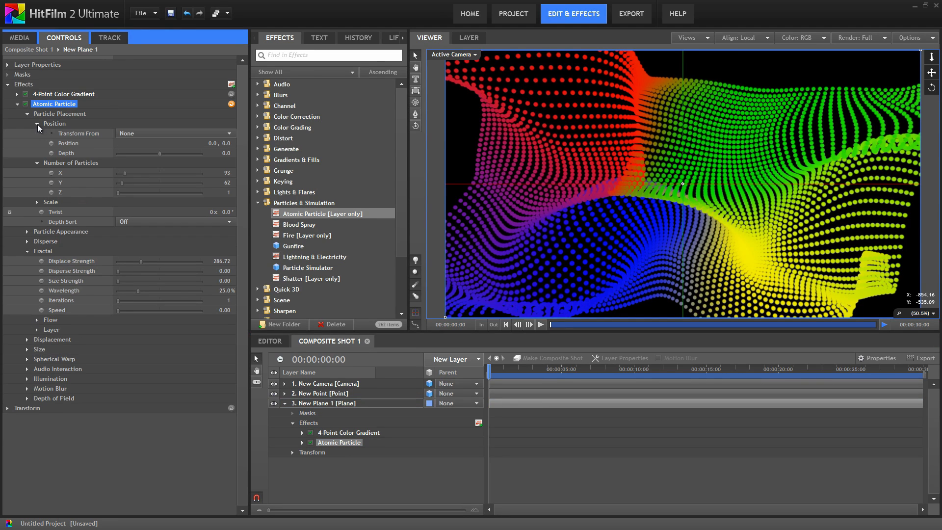
click(203, 132)
click(152, 162)
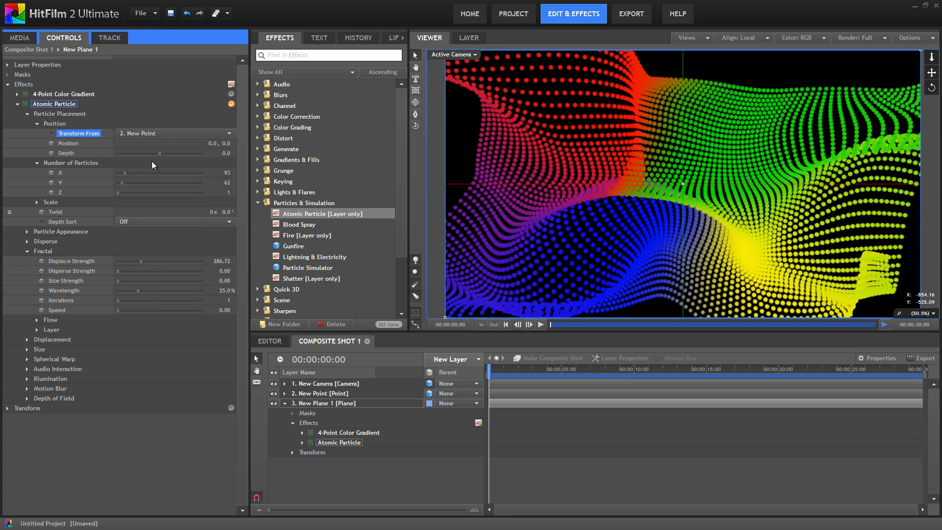
Step: Rotate the New Point layer's Orientation Y to 57° to twist the dot grid in 3D
click(318, 396)
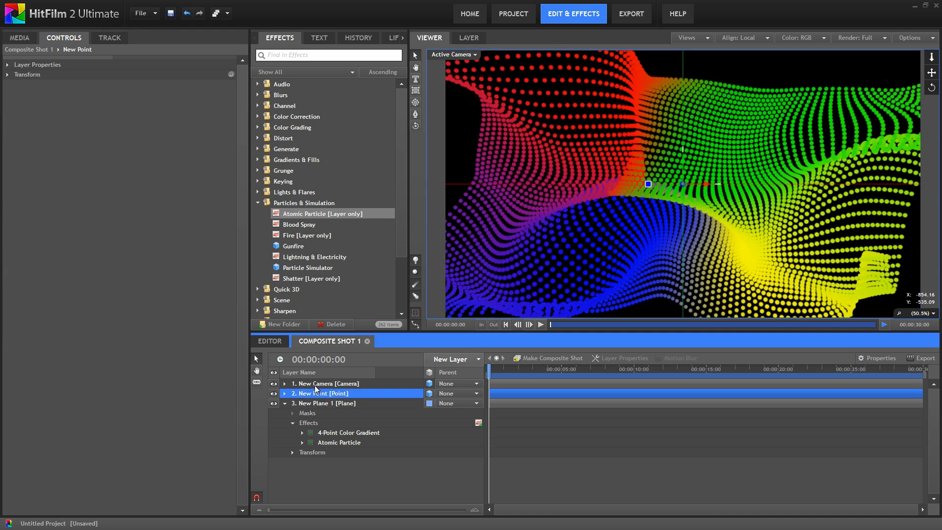
click(7, 74)
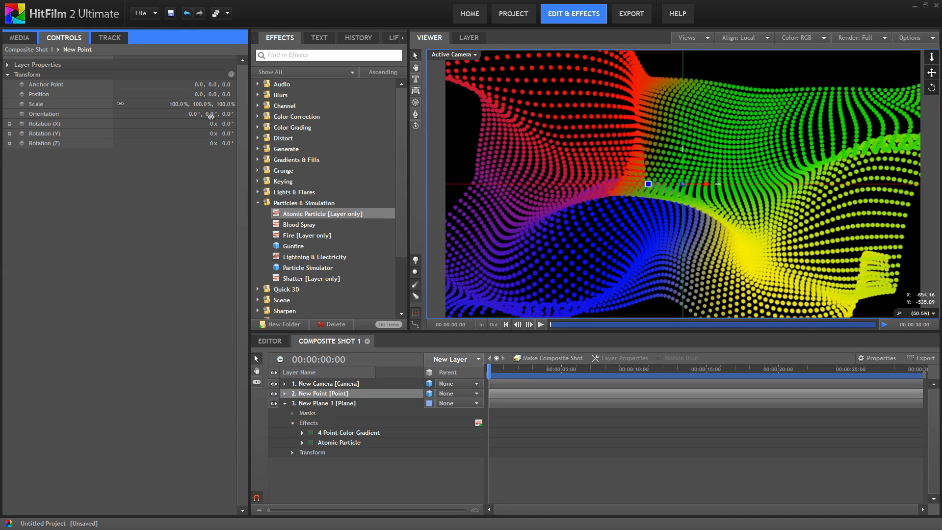
drag(211, 117, 237, 114)
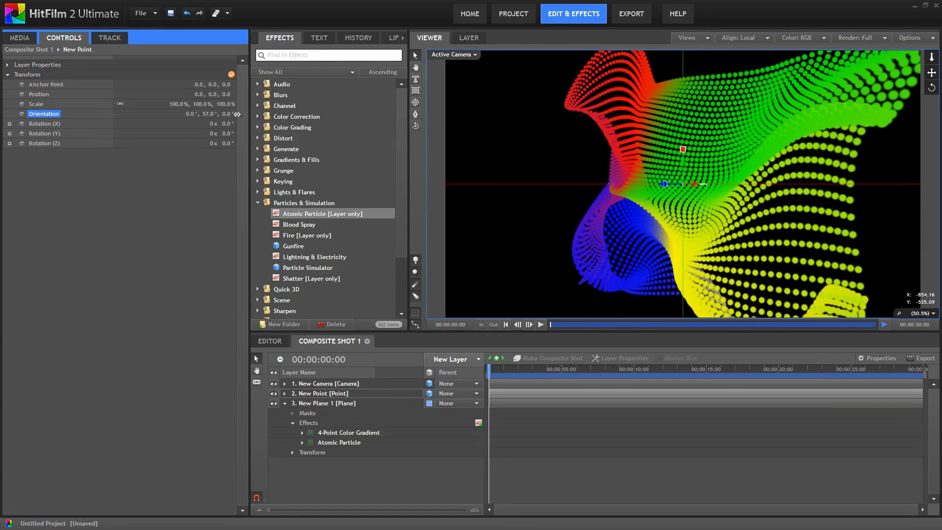
Step: Expose Audio Interaction and add Heart's Deceit.mp3 from Media to the composite shot timeline
click(333, 441)
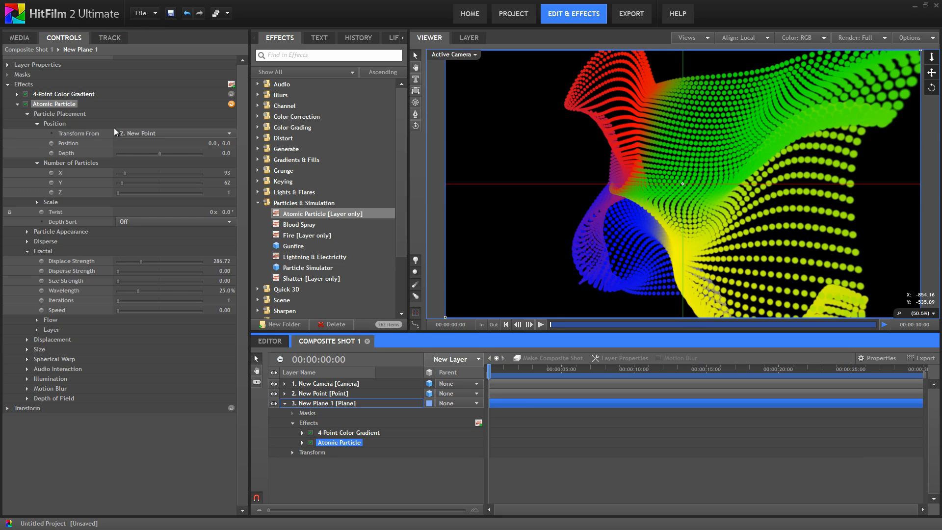
click(27, 114)
click(26, 261)
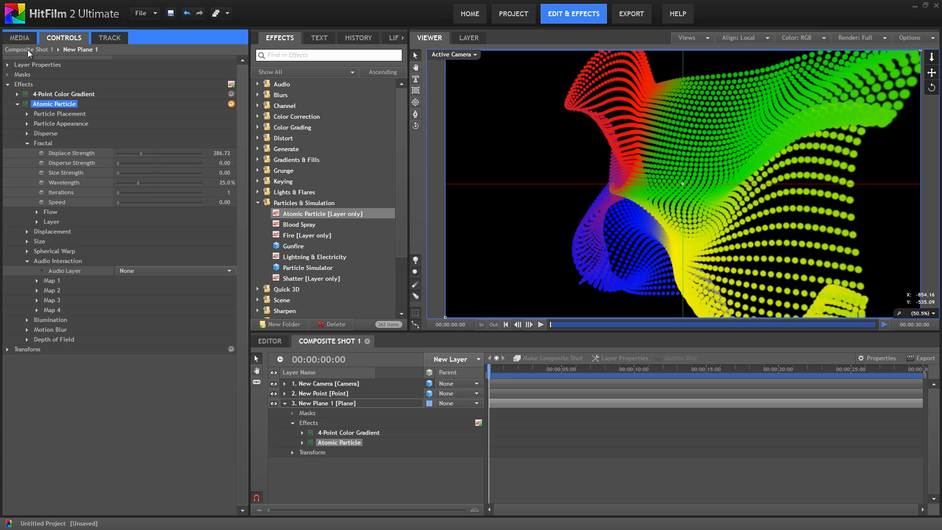
click(19, 38)
drag(39, 289, 307, 471)
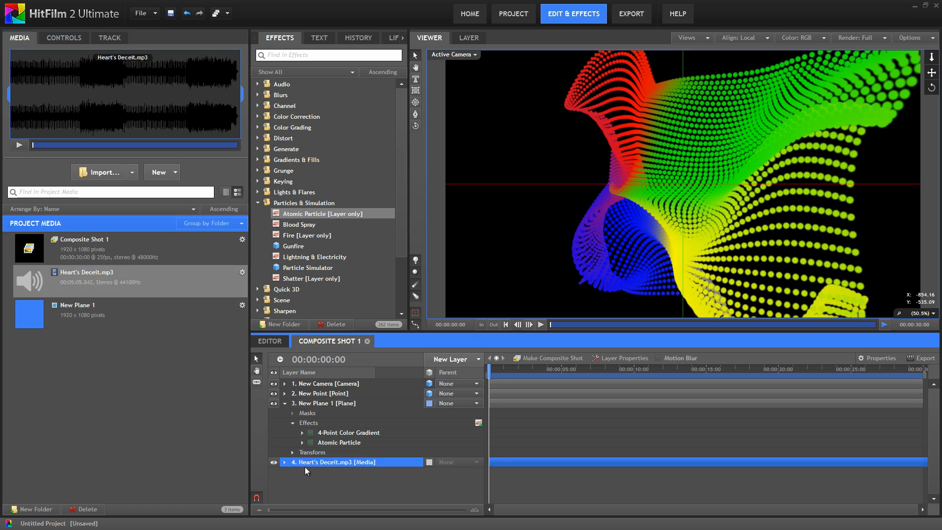
click(57, 39)
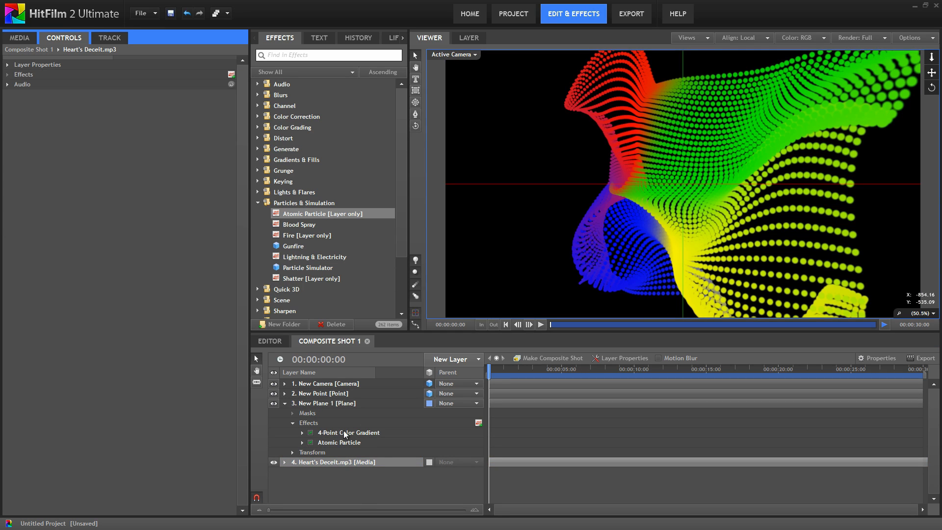
Step: Set Atomic Particle's Audio Layer to Heart's Deceit.mp3
click(340, 443)
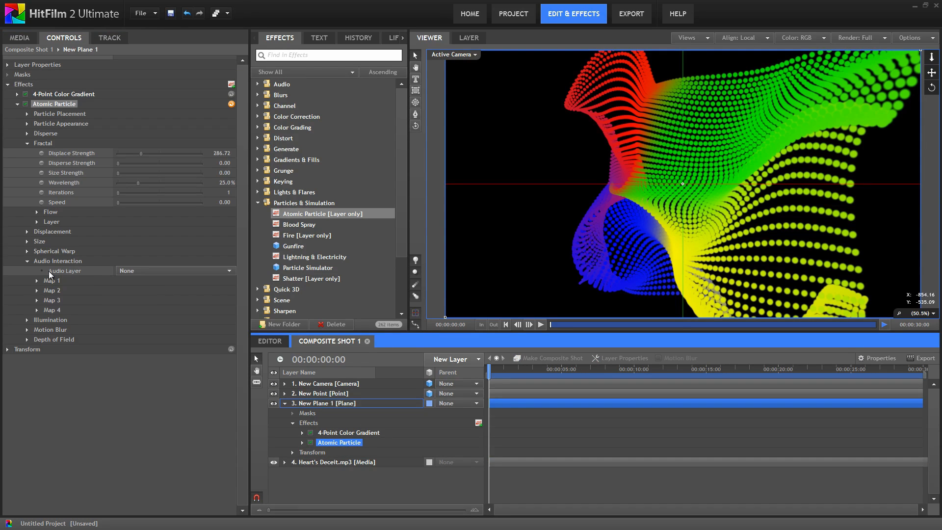
click(155, 271)
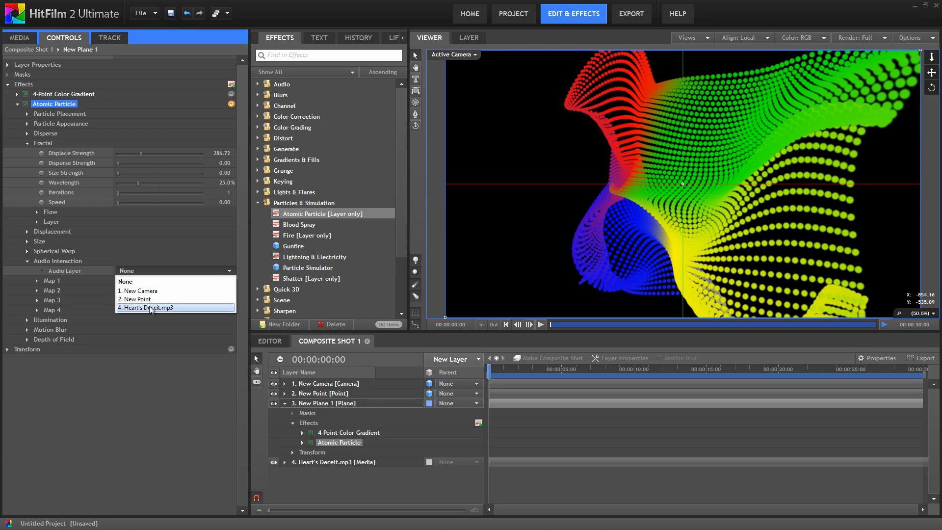
click(150, 308)
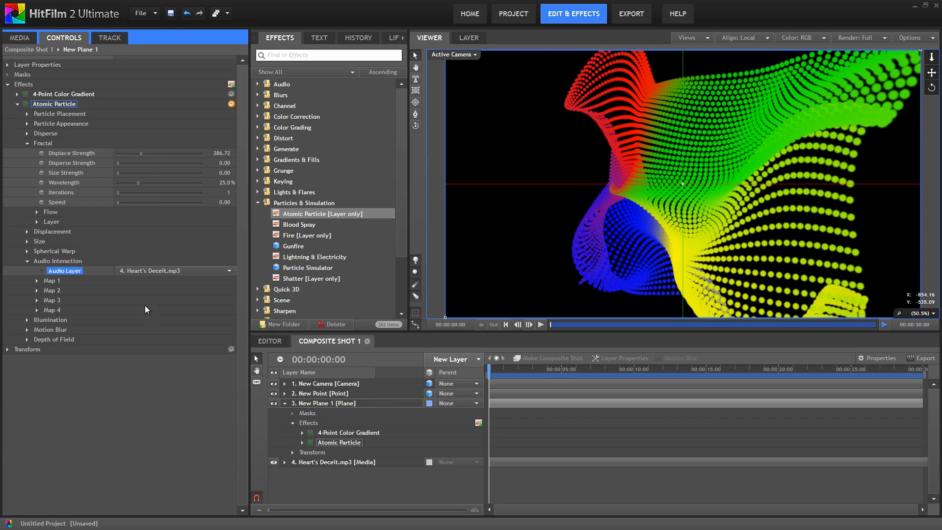
Step: Set Audio Interaction Map 1 to drive Particle Opacity and preview playback
click(38, 281)
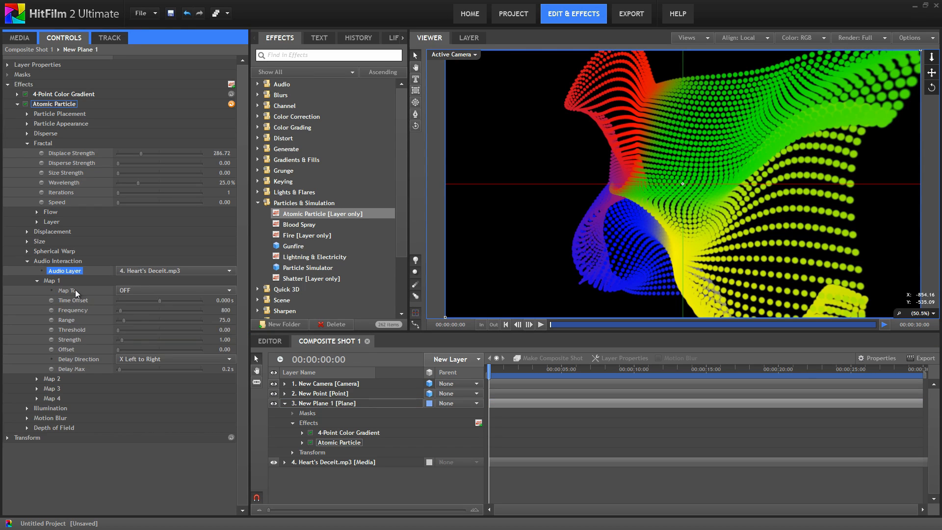
click(223, 291)
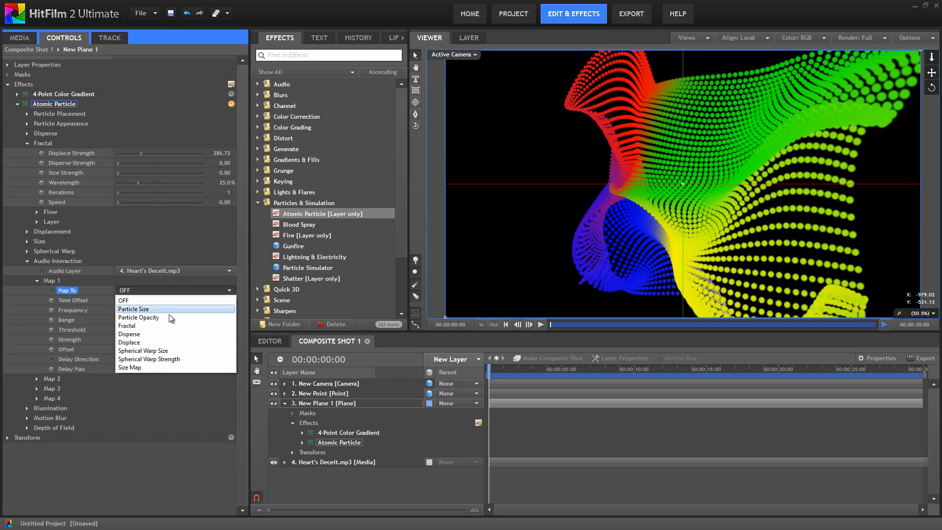
click(153, 318)
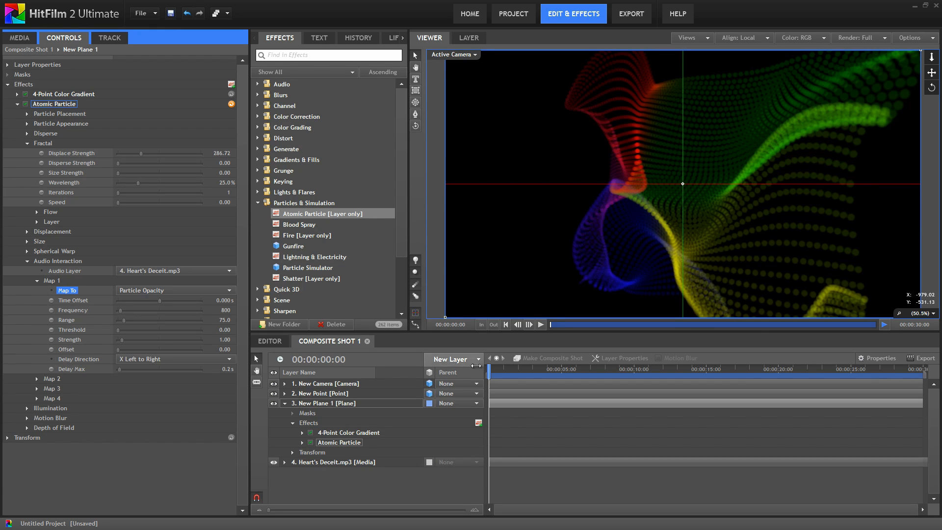
click(540, 324)
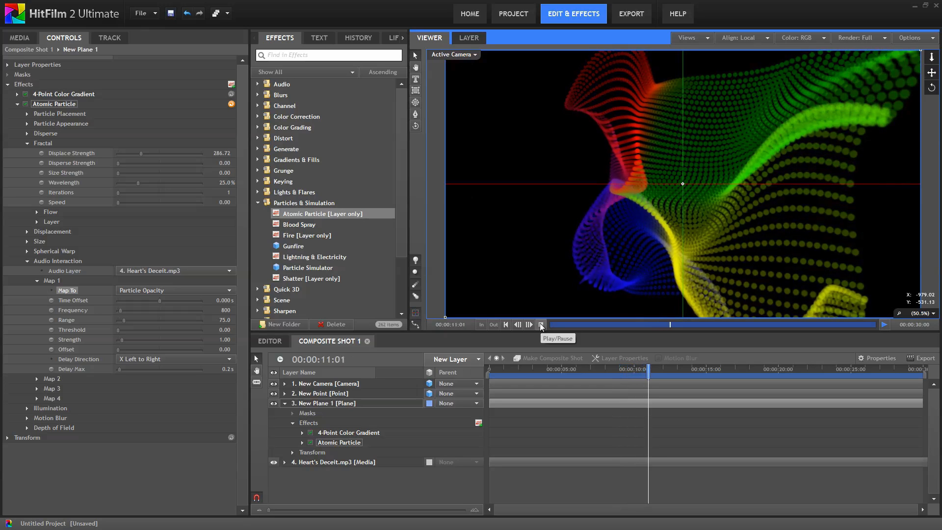
click(541, 325)
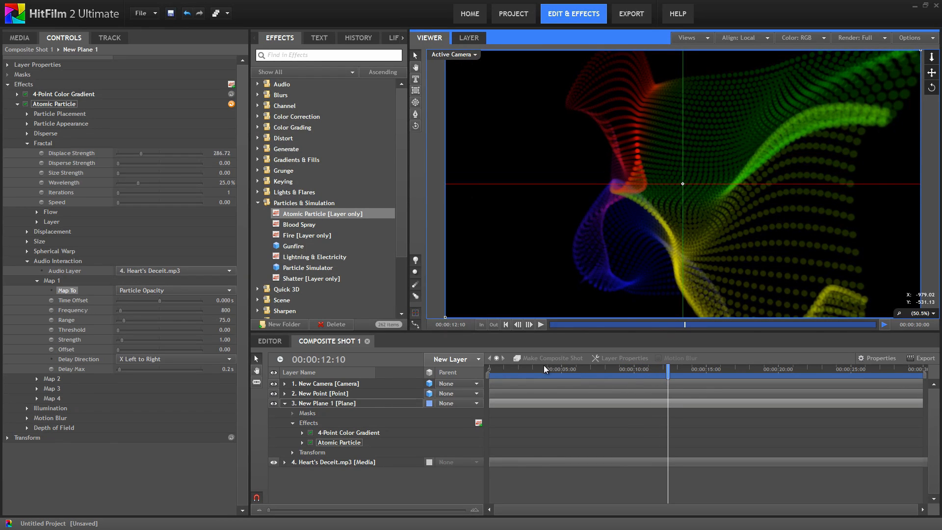
drag(545, 369, 489, 366)
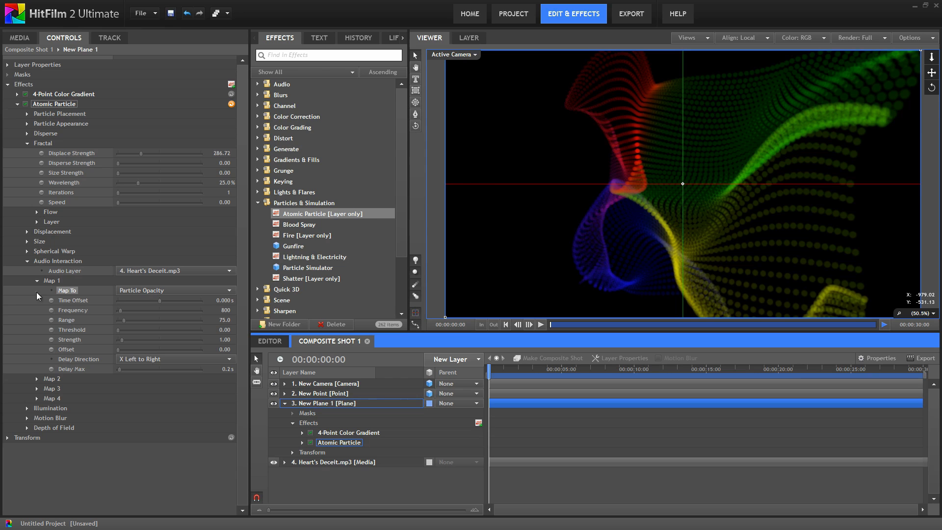
Step: Set Audio Interaction Map 2's Map To dropdown to Fractal
click(37, 379)
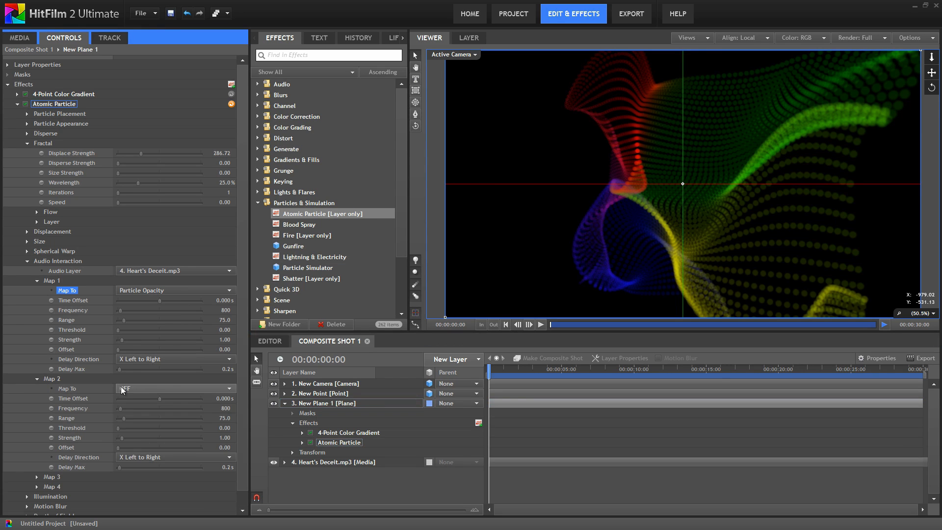
click(227, 389)
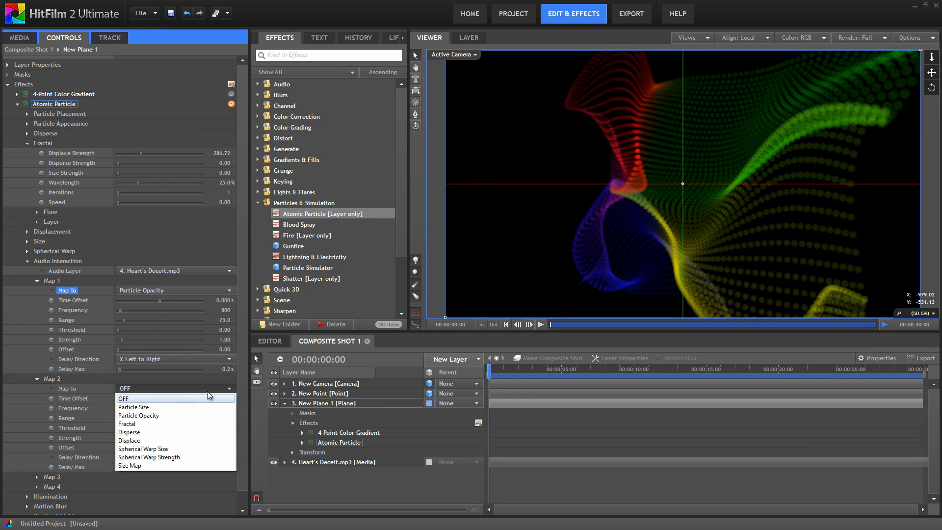
click(127, 424)
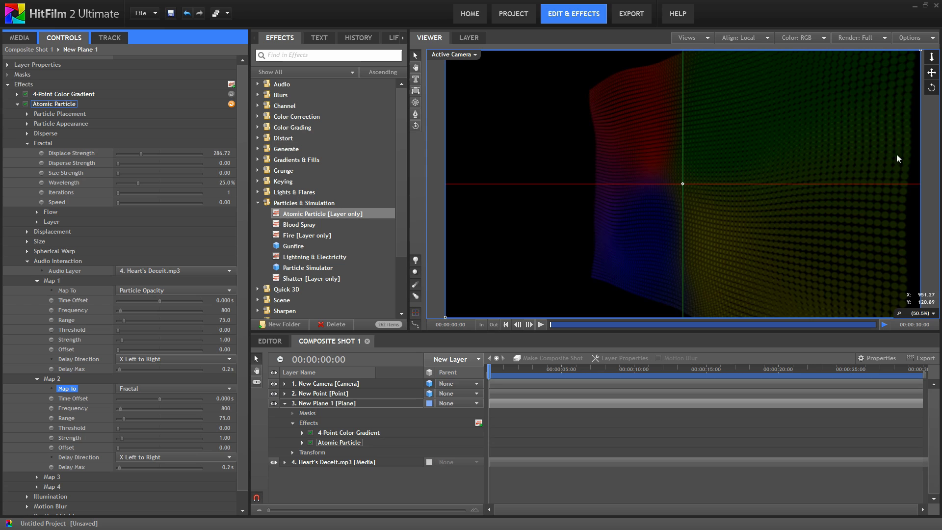
click(542, 326)
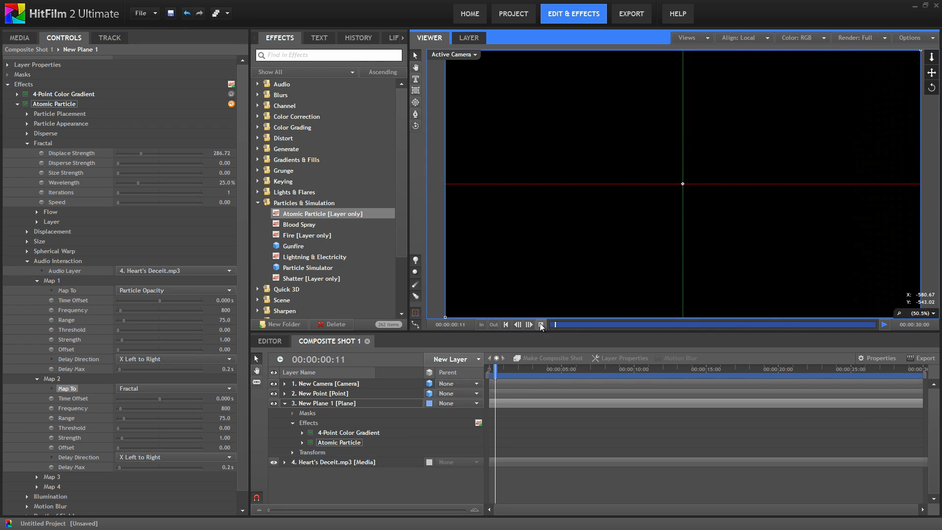